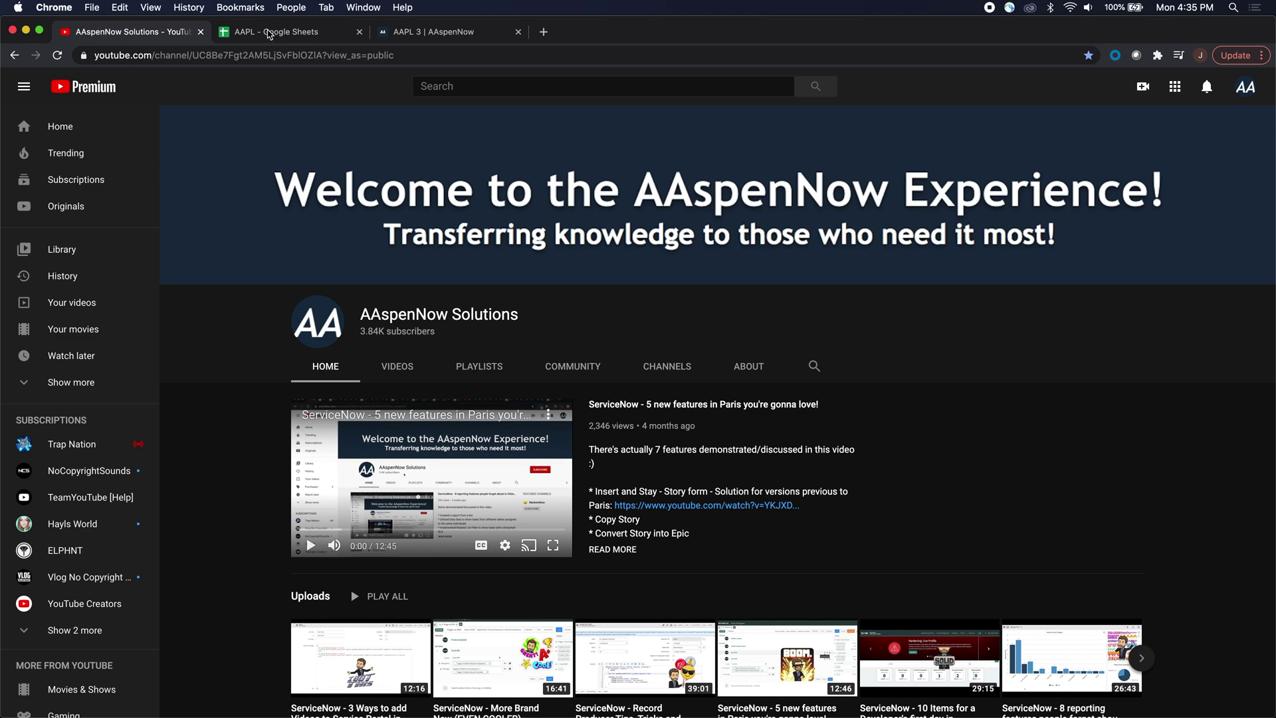
Step: Switch to the AAPL stock spreadsheet in Google Sheets
left_click(269, 33)
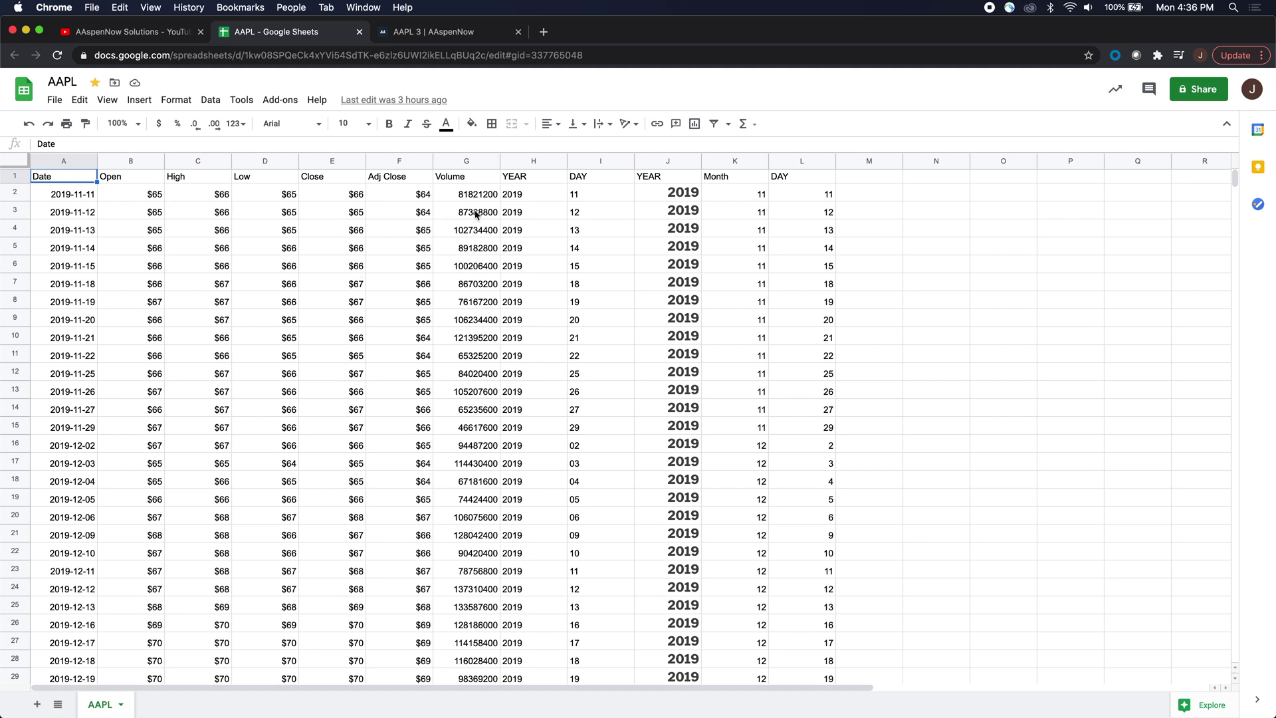
Step: Inspect the YEAR, DAY and split formulas in H2, I2 and J2, then go to the AAPL 3 report
left_click(544, 190)
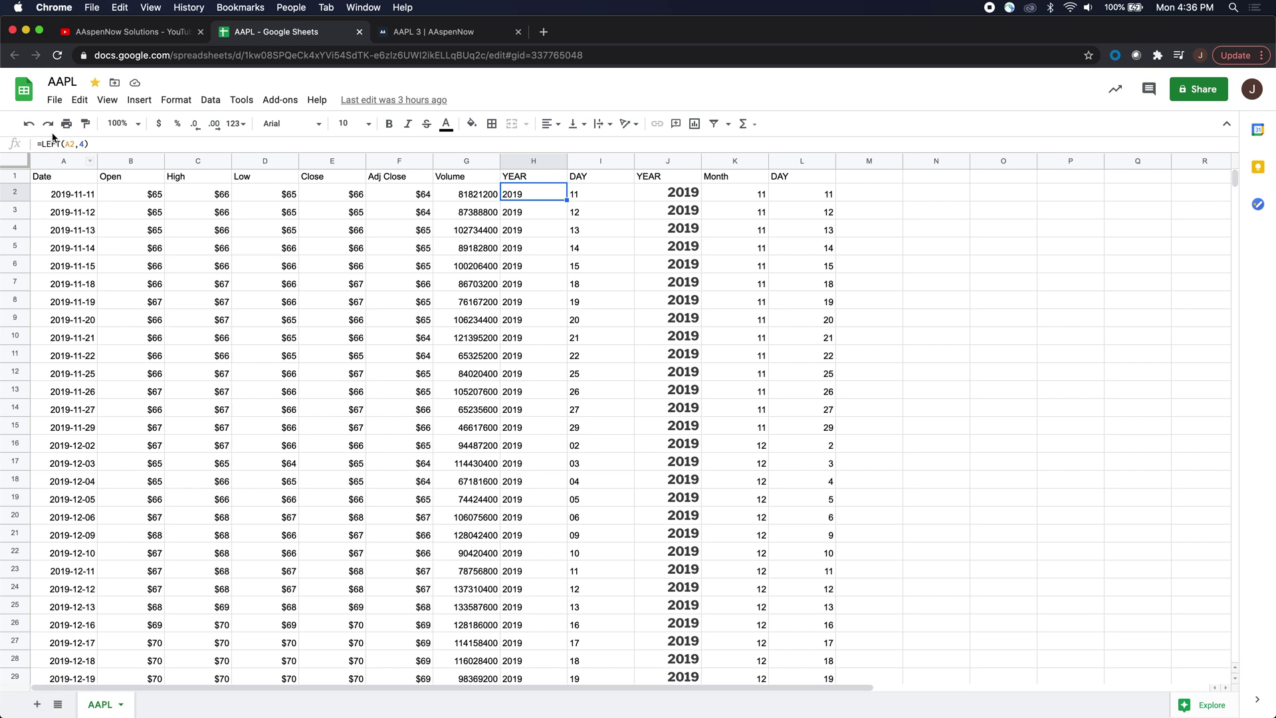
left_click(594, 194)
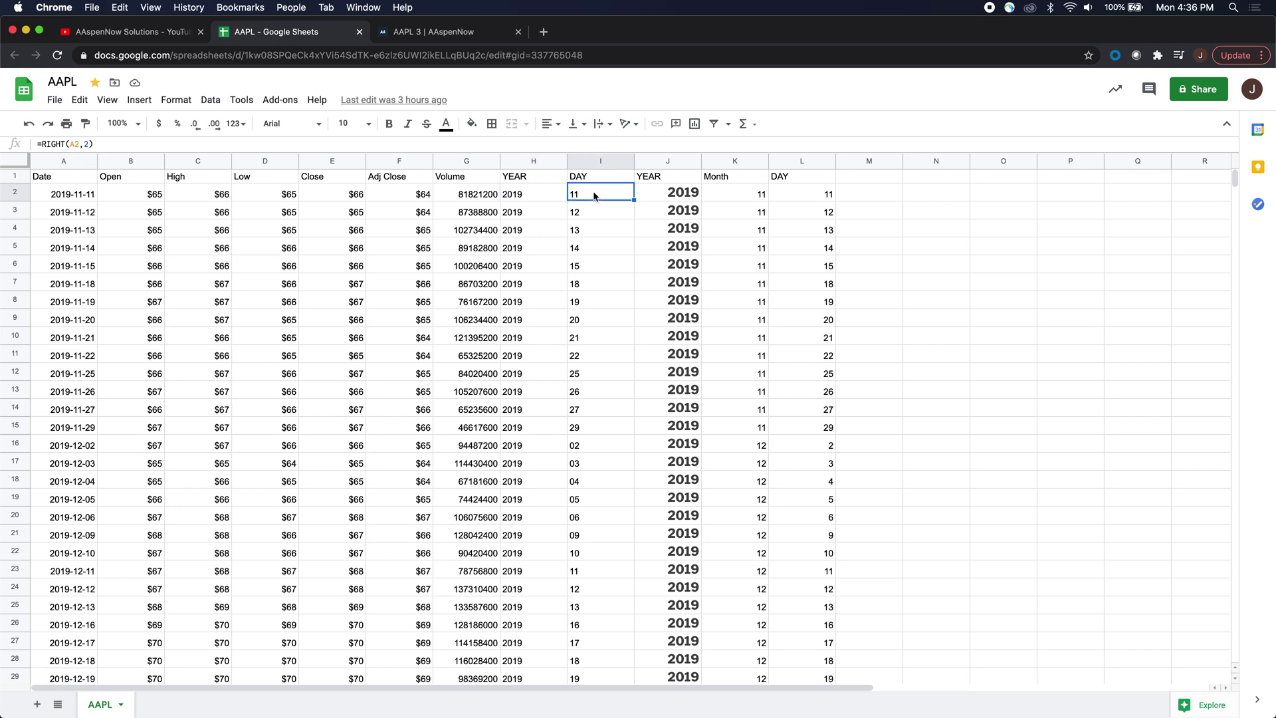
left_click(677, 195)
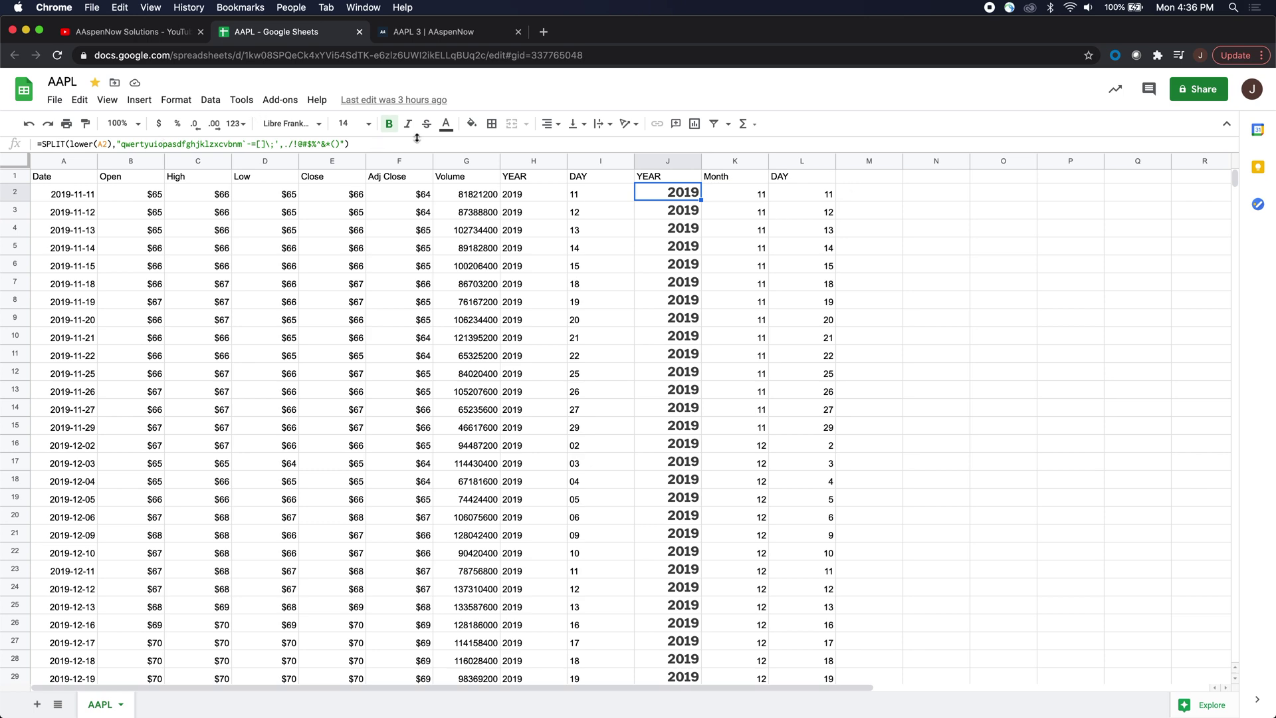
left_click(425, 33)
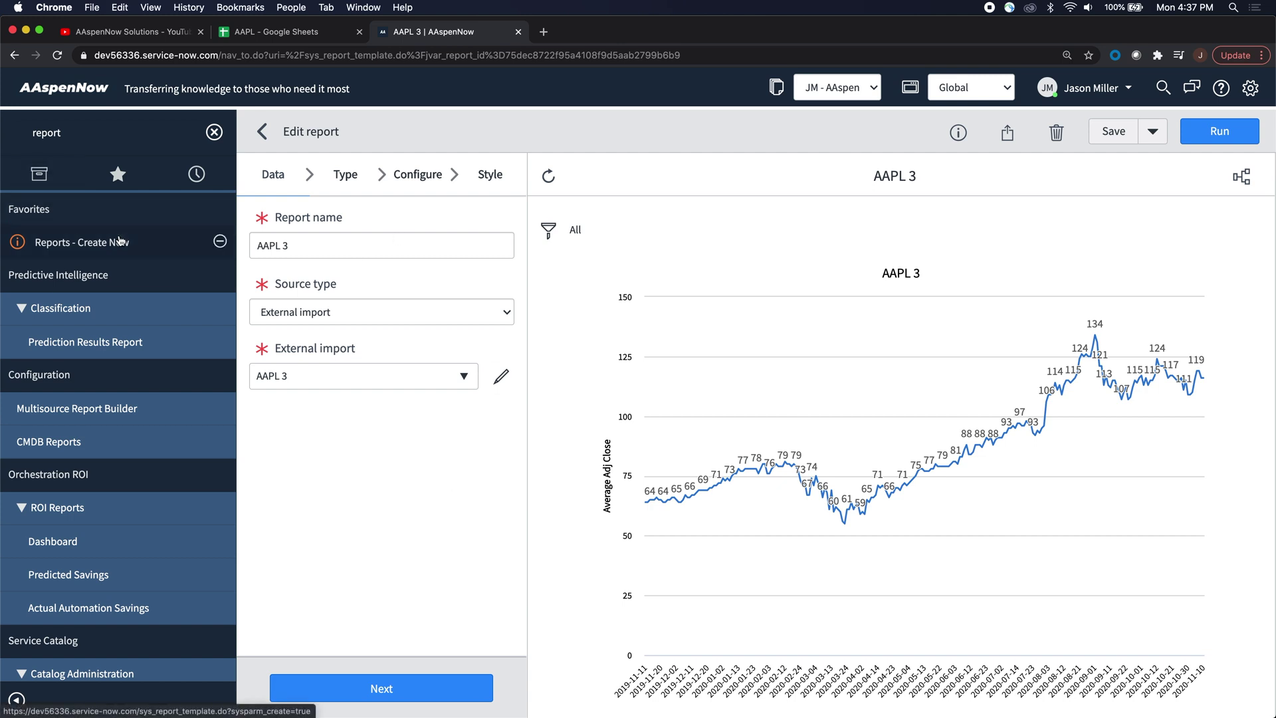
Step: Keep External import as the source type and bring up the AAPL 3 import's settings
left_click(419, 323)
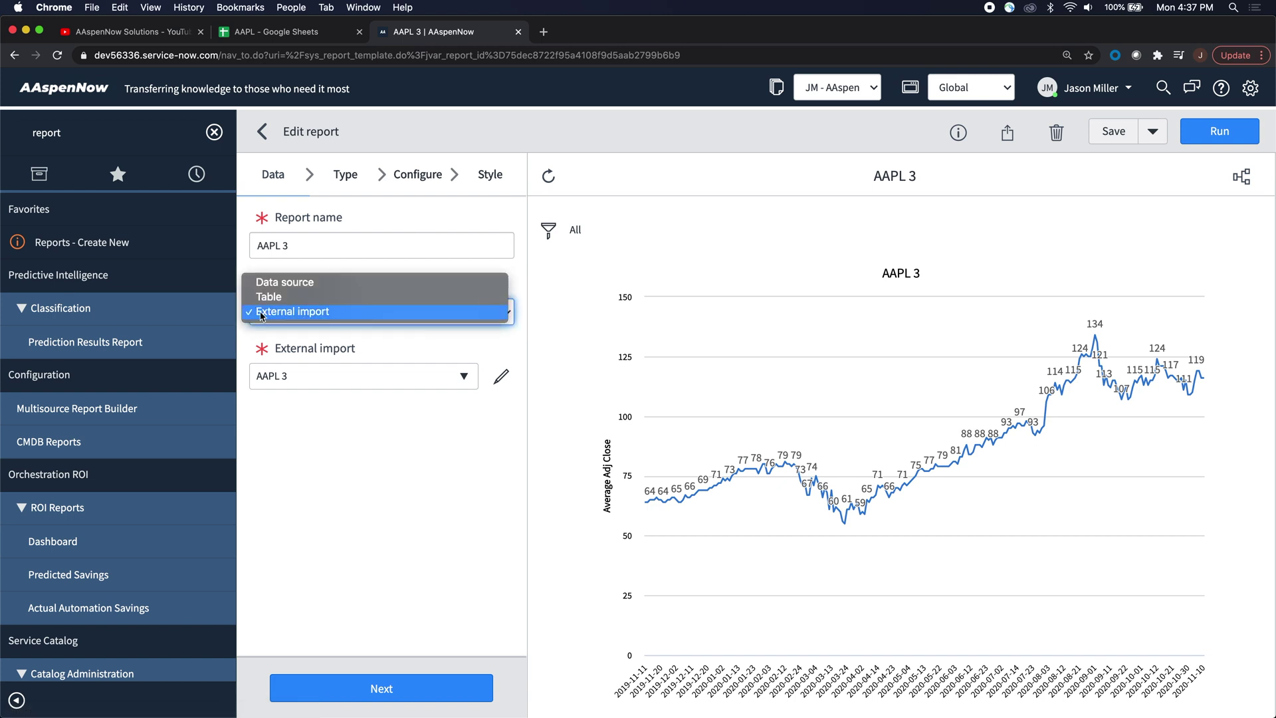
left_click(320, 313)
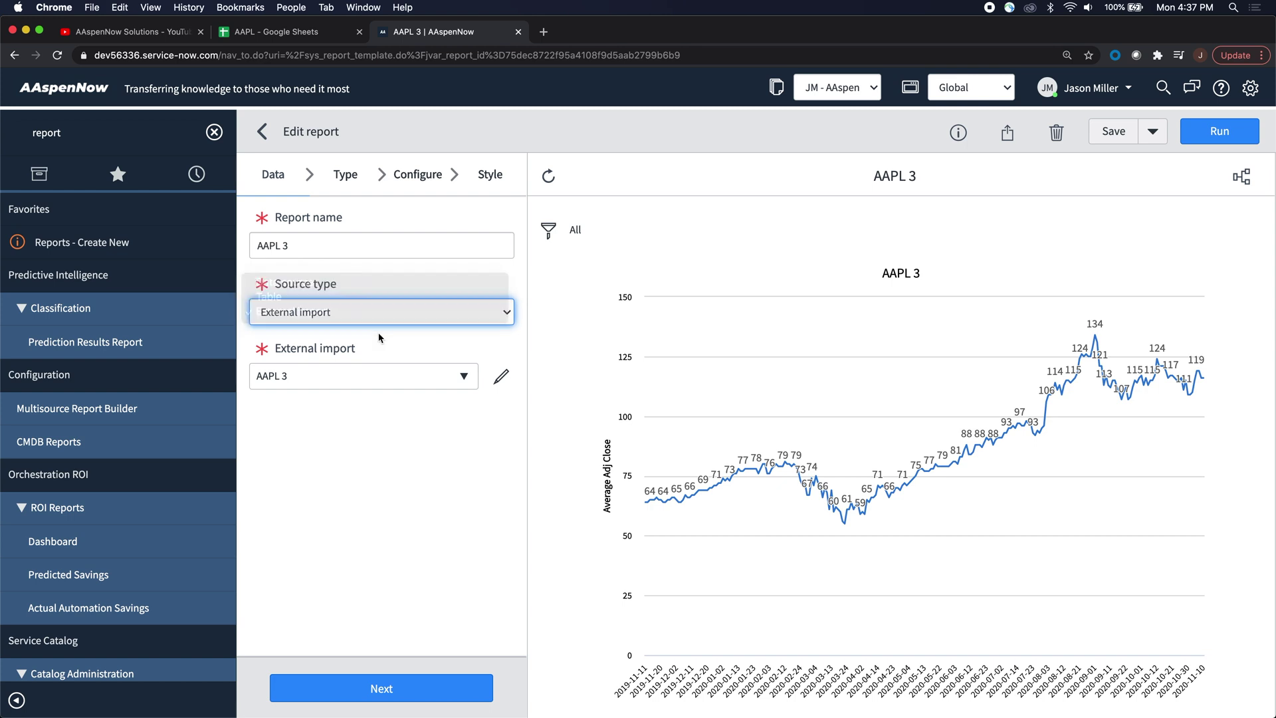
left_click(500, 378)
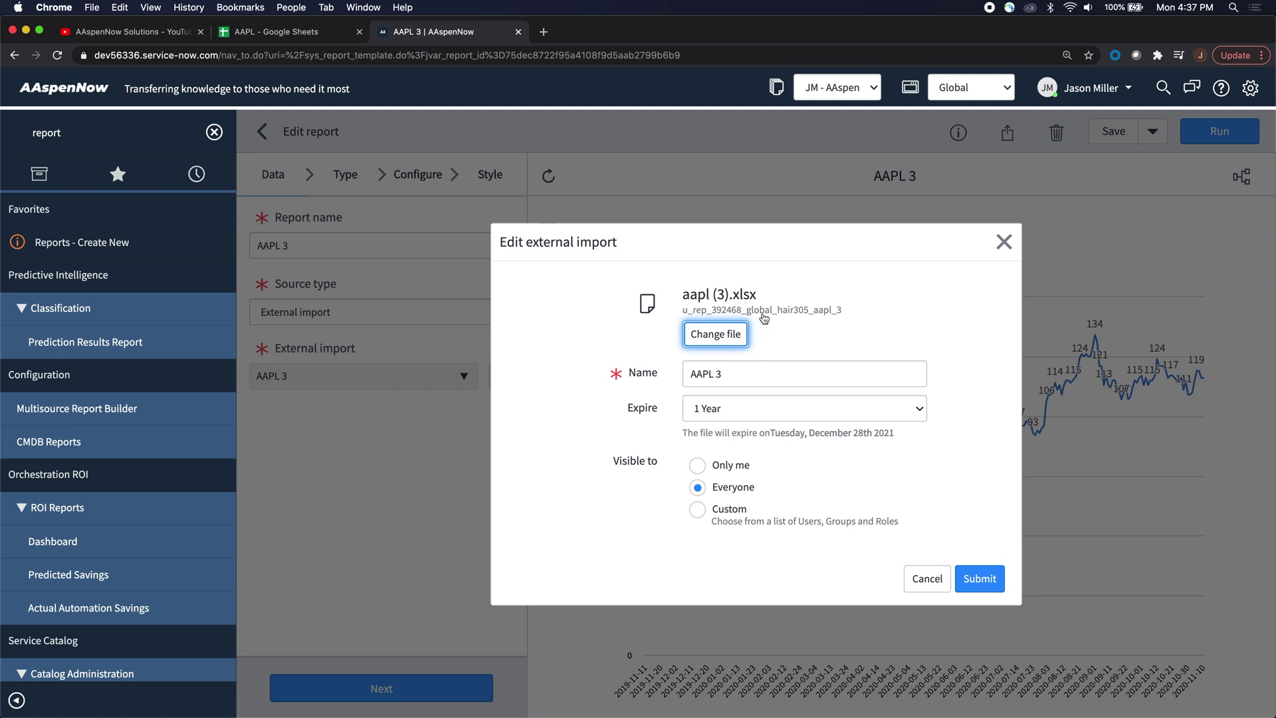
Step: Leave the aapl (3).xlsx import unchanged with its 1 Year expiry and cancel the dialog
double_click(758, 294)
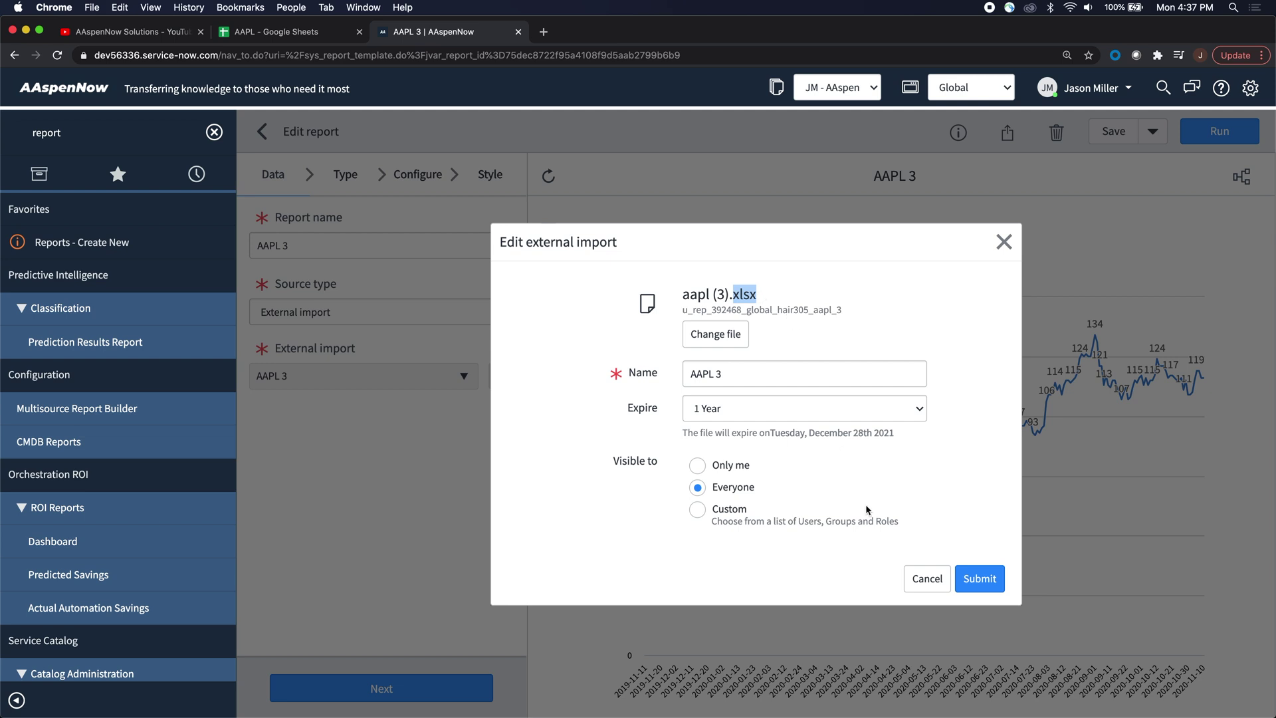
left_click(708, 413)
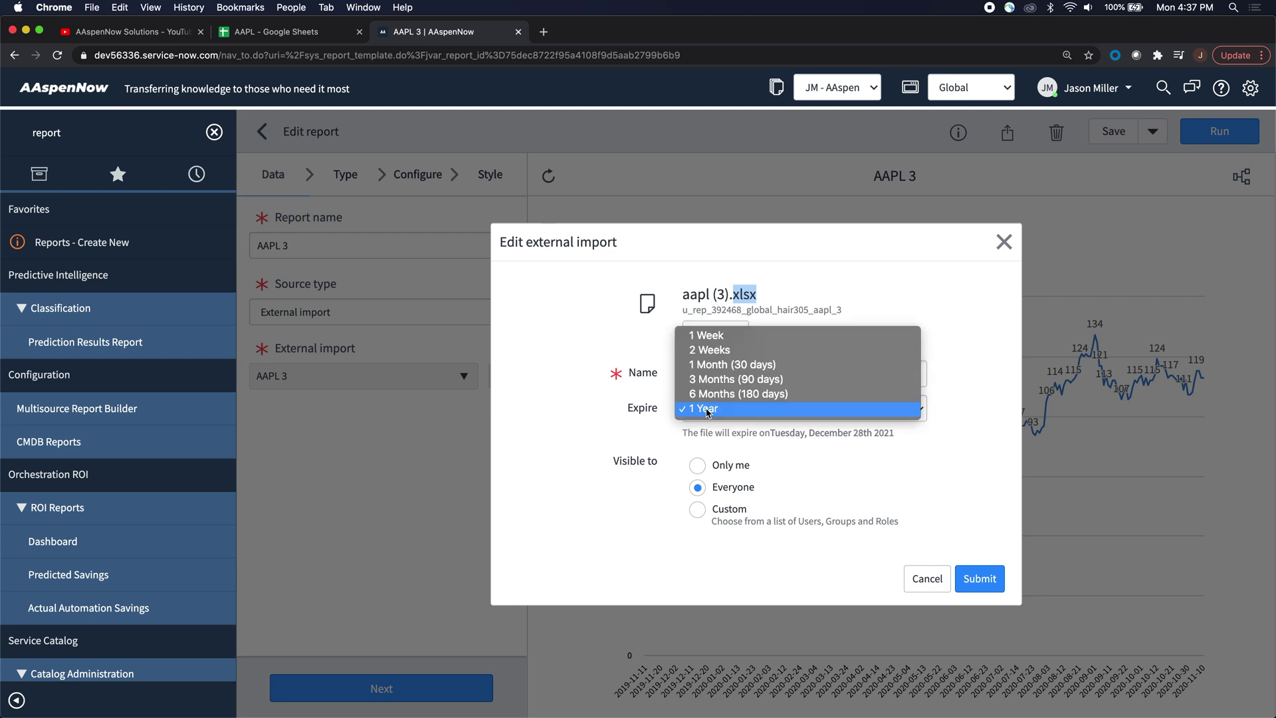
left_click(708, 410)
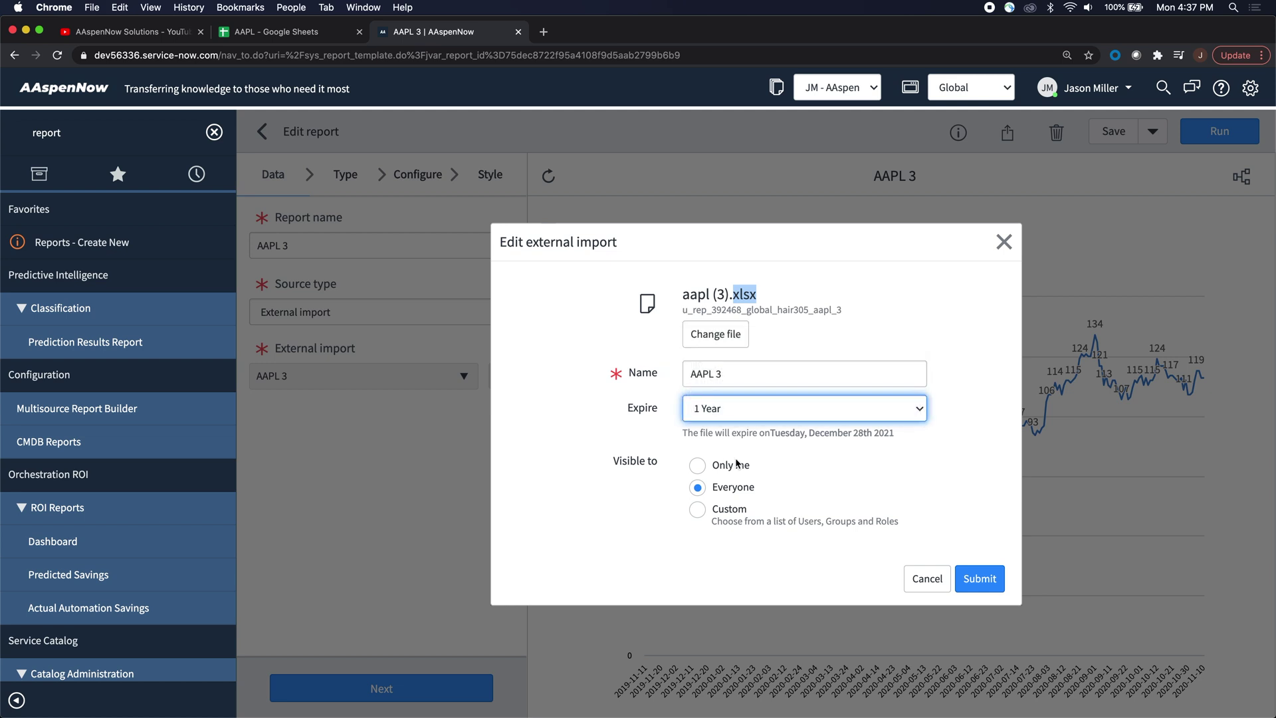
left_click(928, 579)
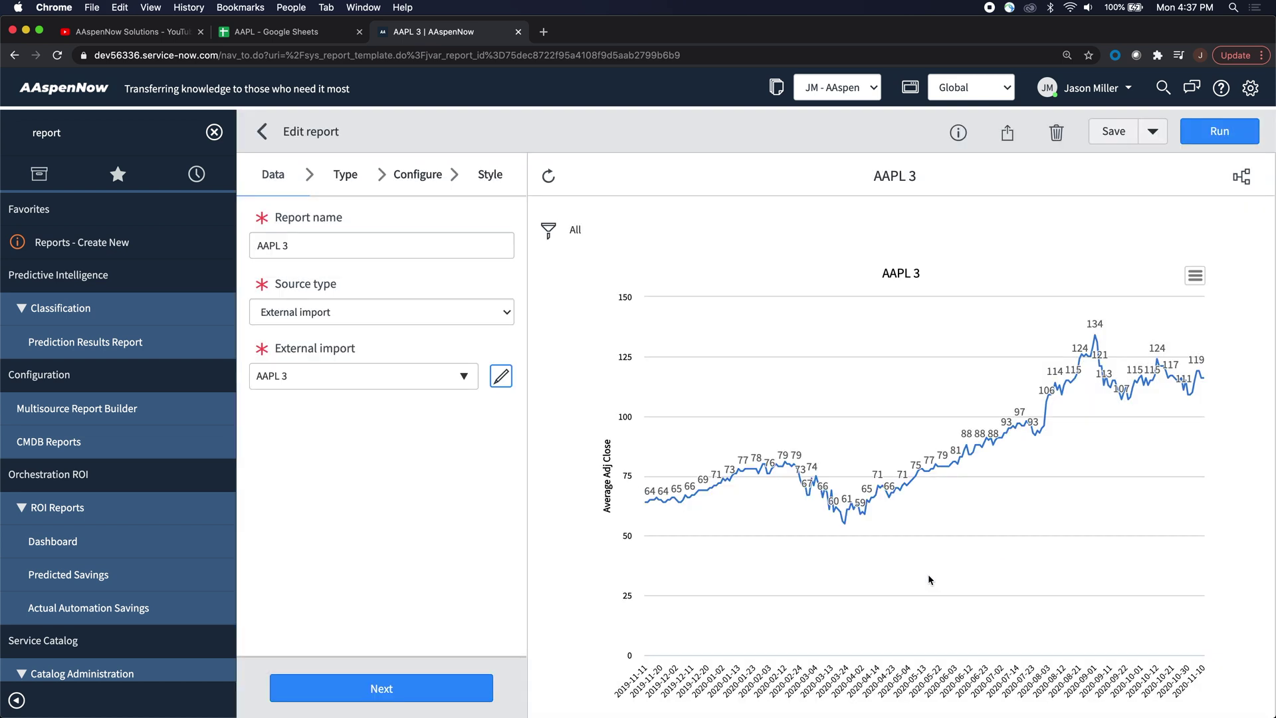
Step: Confirm AAPL 3 uses the Time Series Line chart type before configuring its data
left_click(356, 184)
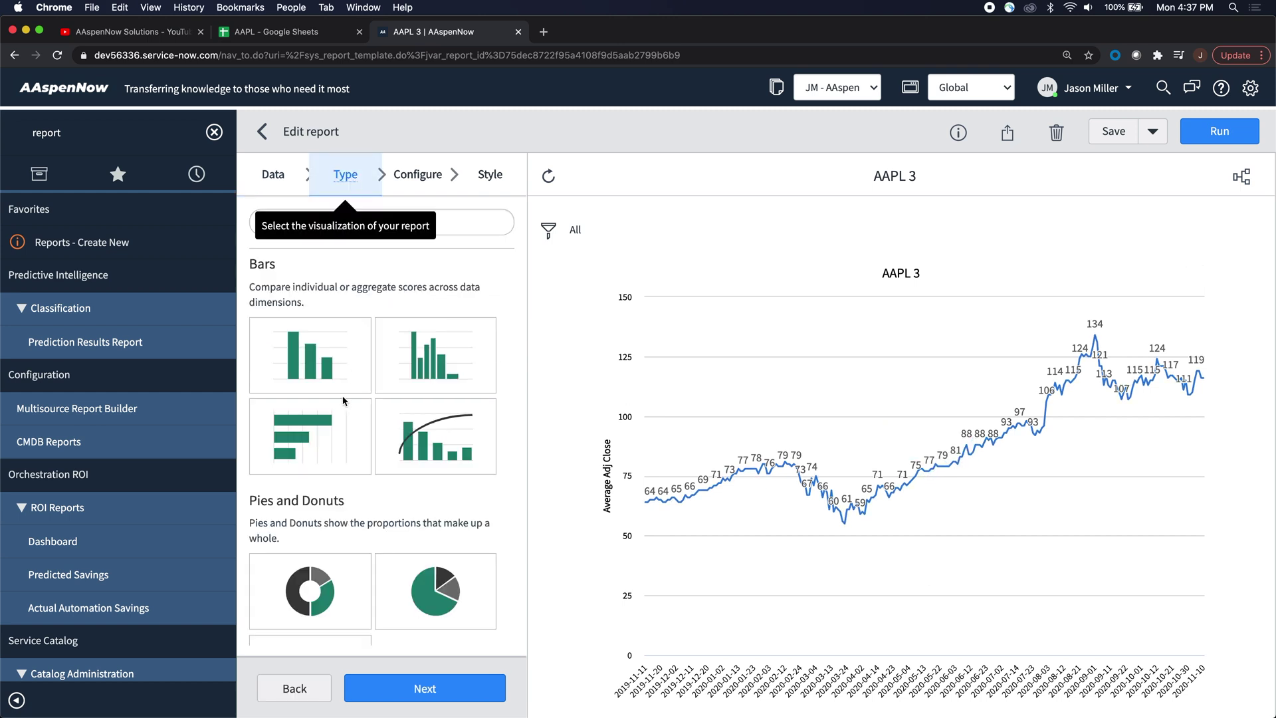
scroll(343, 399, "down", 1)
scroll(343, 399, "down", 5)
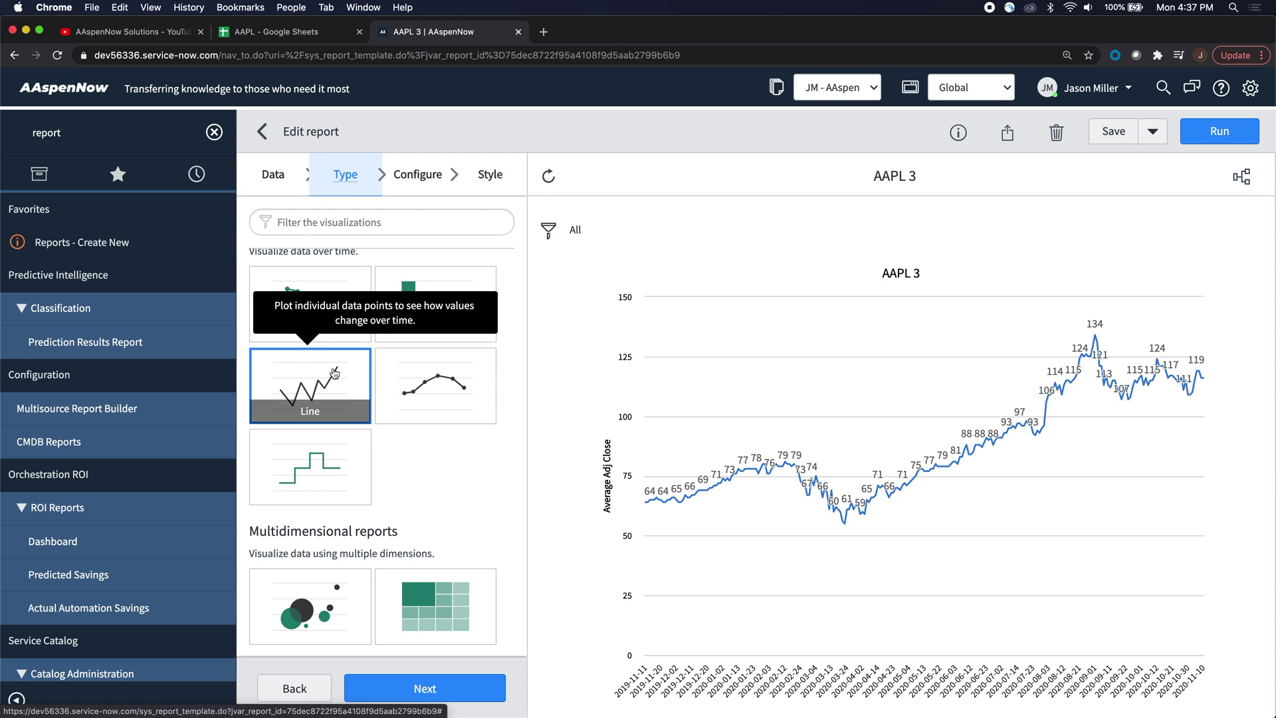
left_click(418, 175)
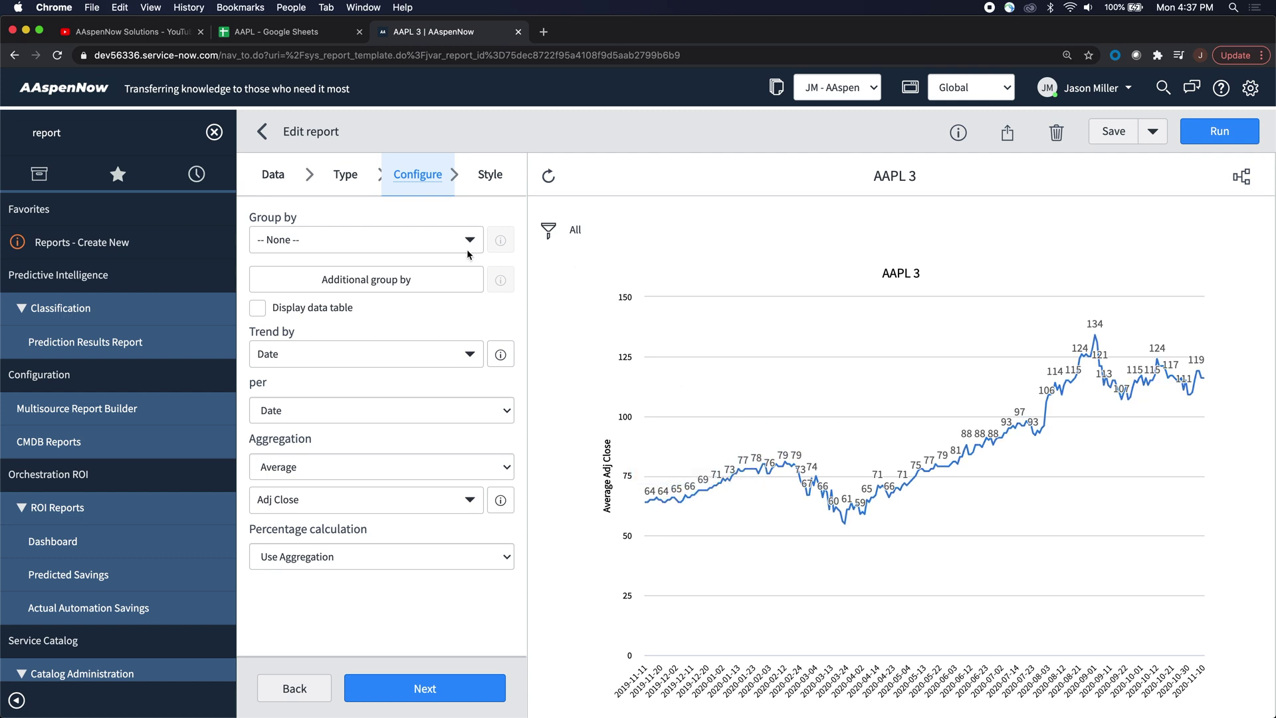
Step: Trend Average of Adj Close by Date per Week, rerun the report, and proceed to Style
left_click(313, 356)
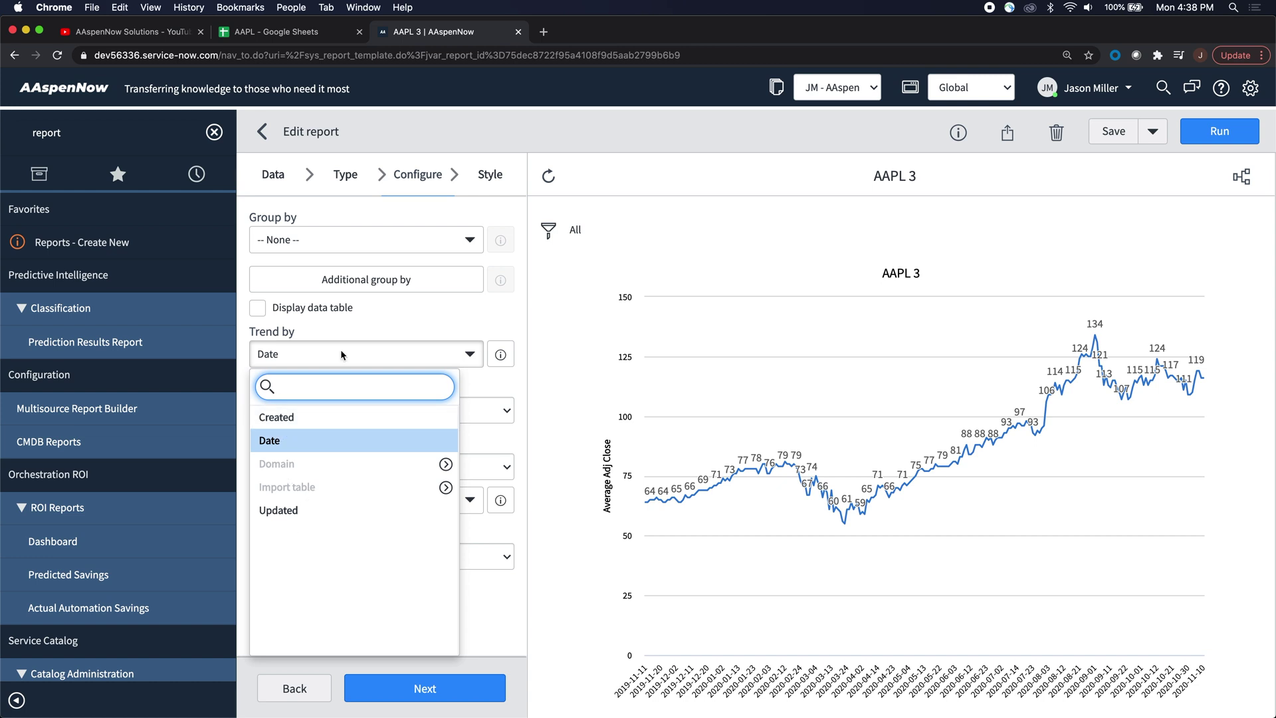
left_click(368, 329)
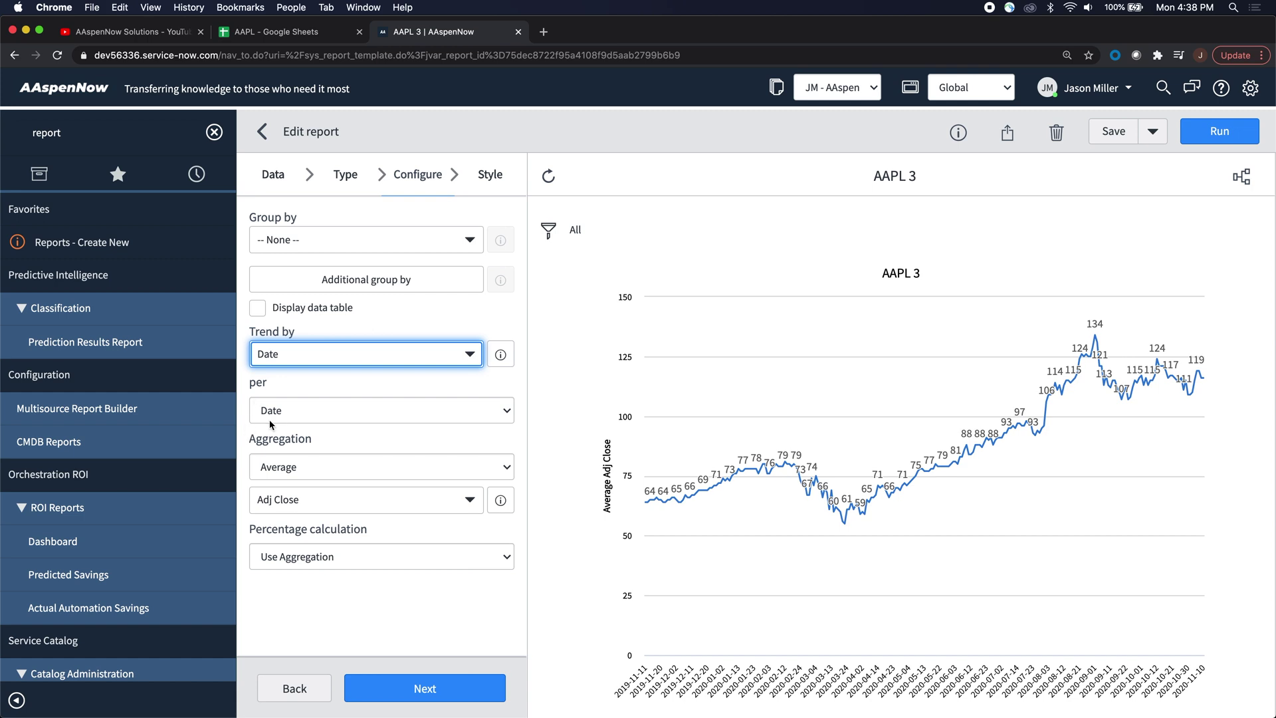
left_click(297, 478)
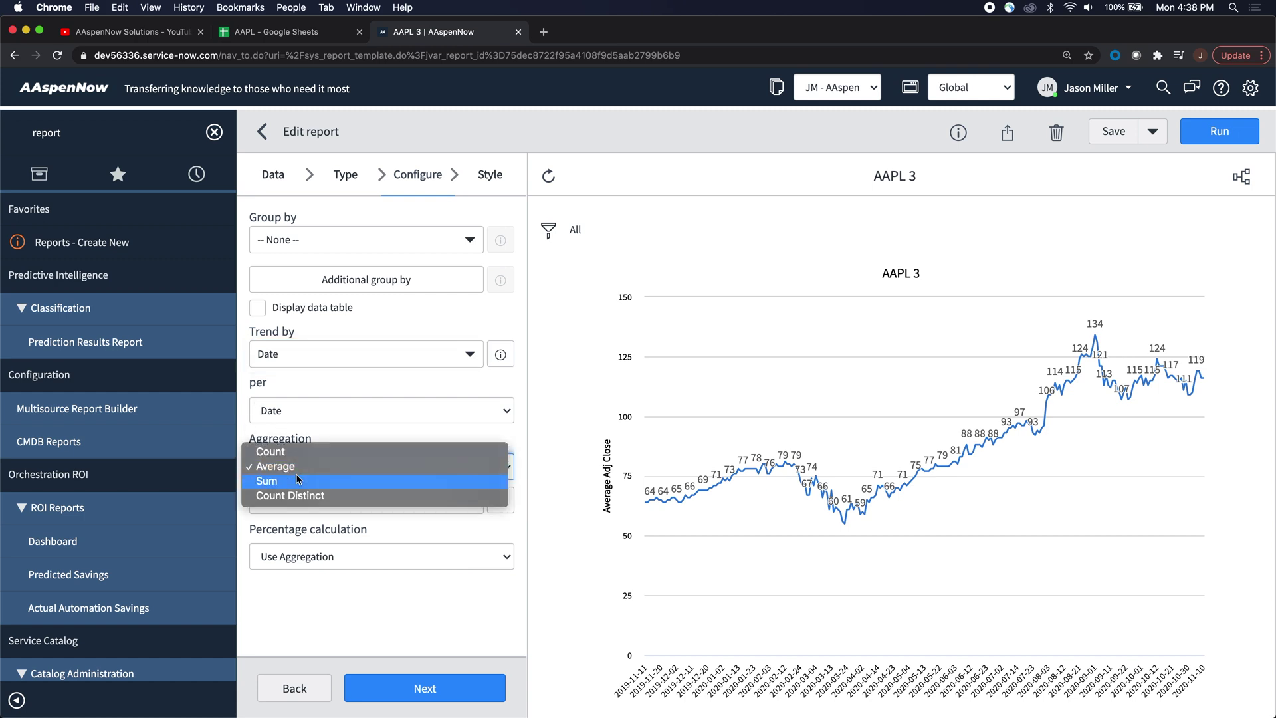
left_click(304, 411)
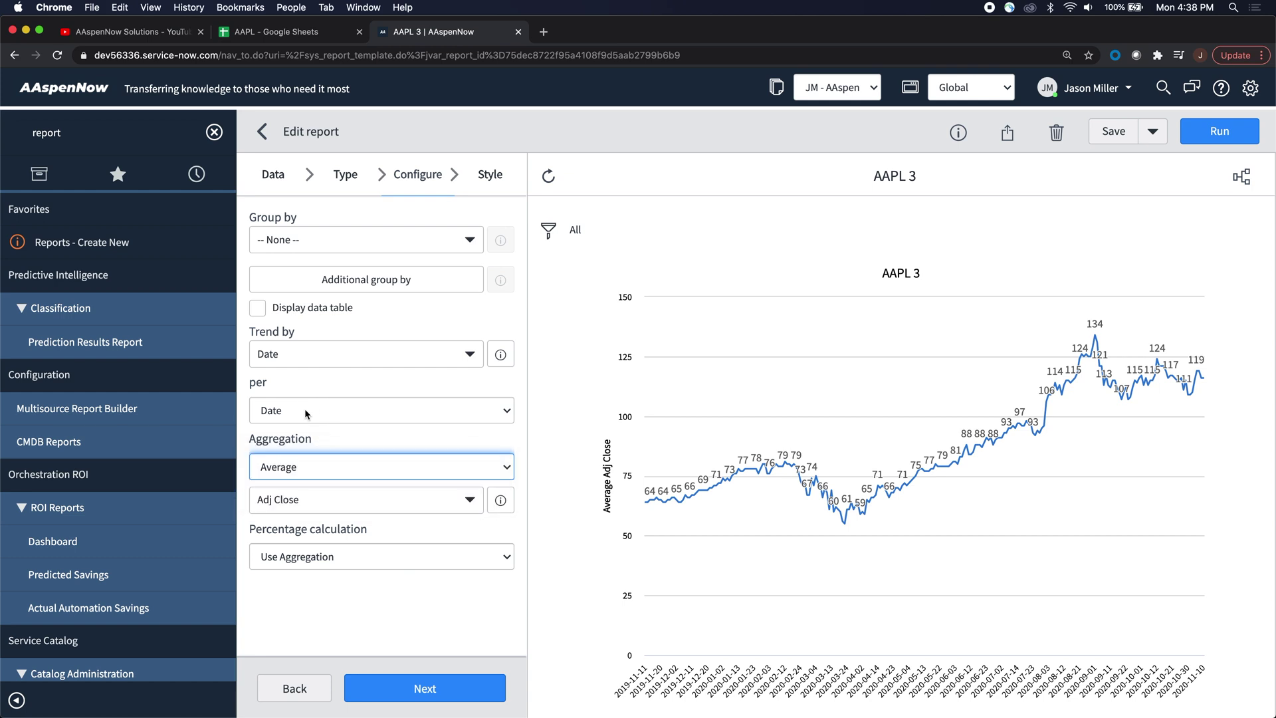
left_click(306, 412)
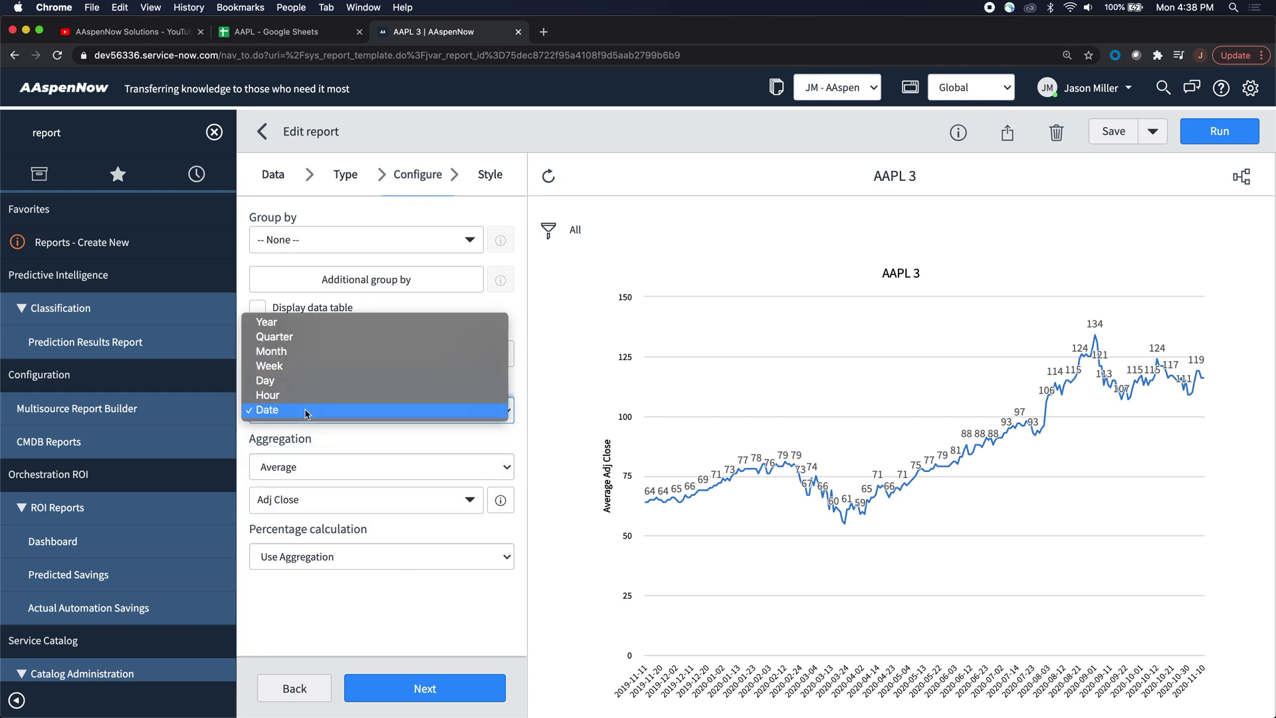
left_click(293, 366)
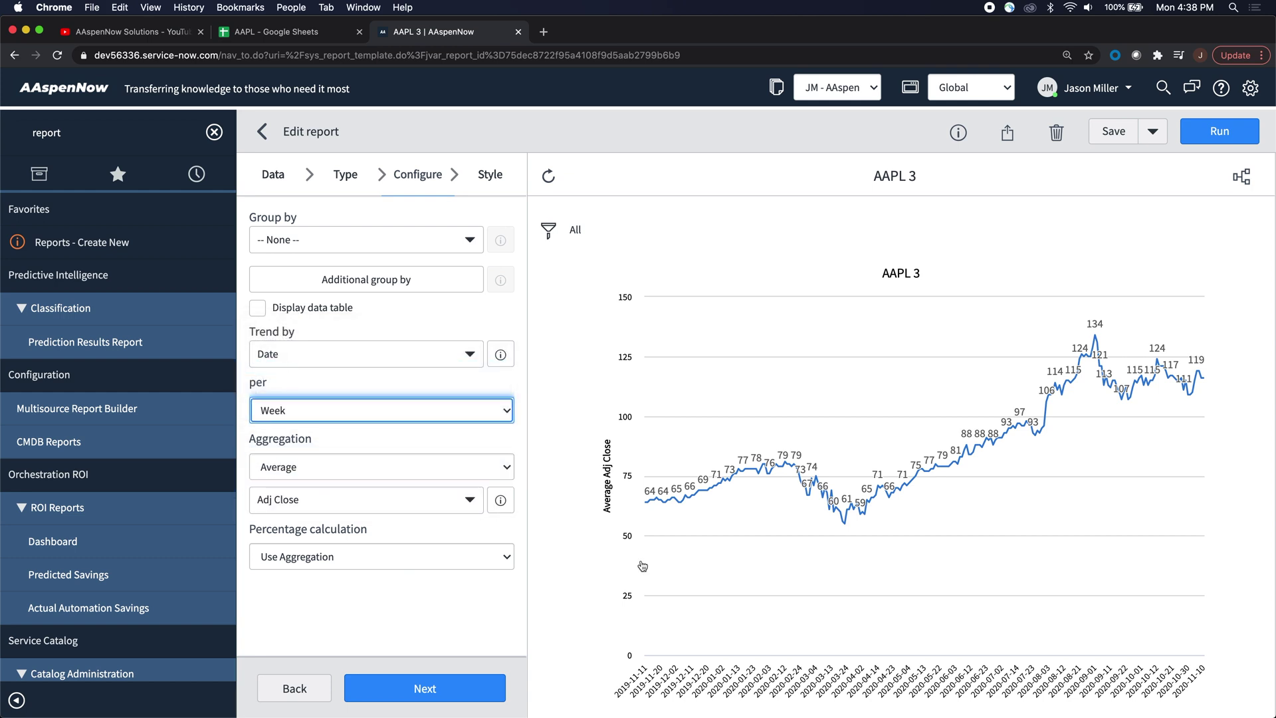
left_click(1219, 131)
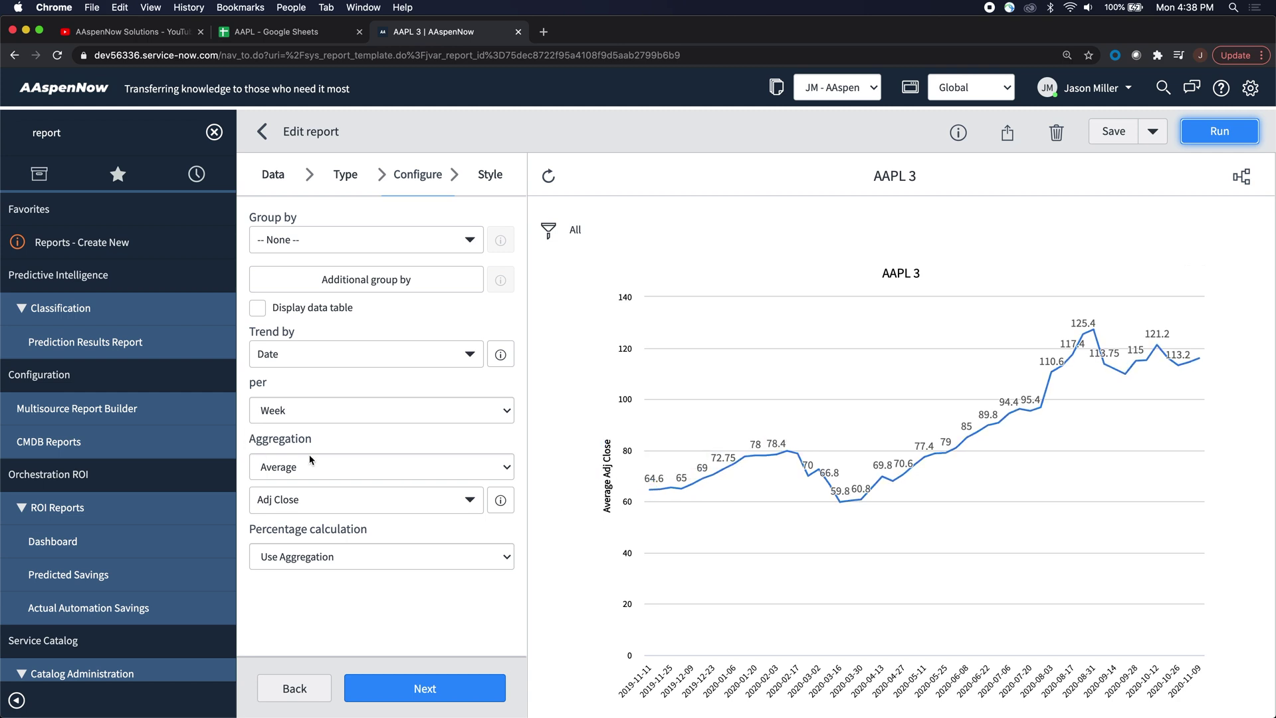
left_click(296, 498)
left_click(492, 176)
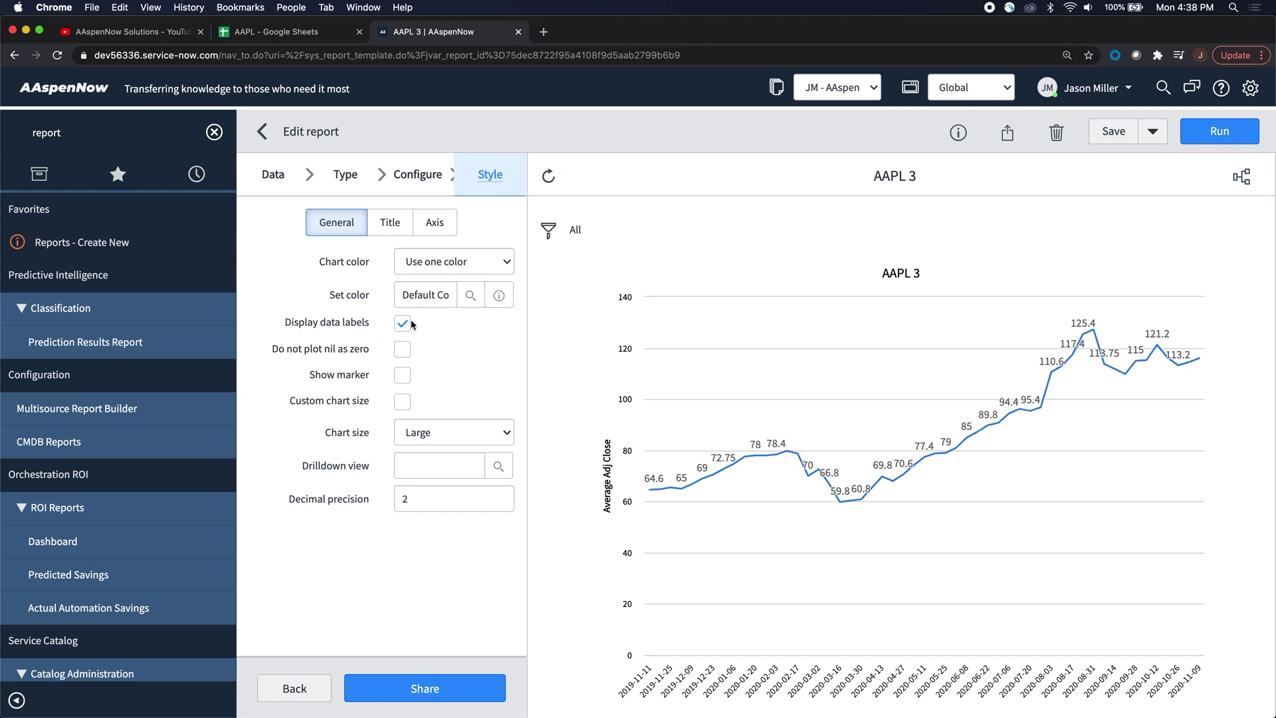
Step: Keep the chart title shown on Report only, then bring up the report's Sharing panel
key("Tab")
left_click(463, 181)
left_click(391, 222)
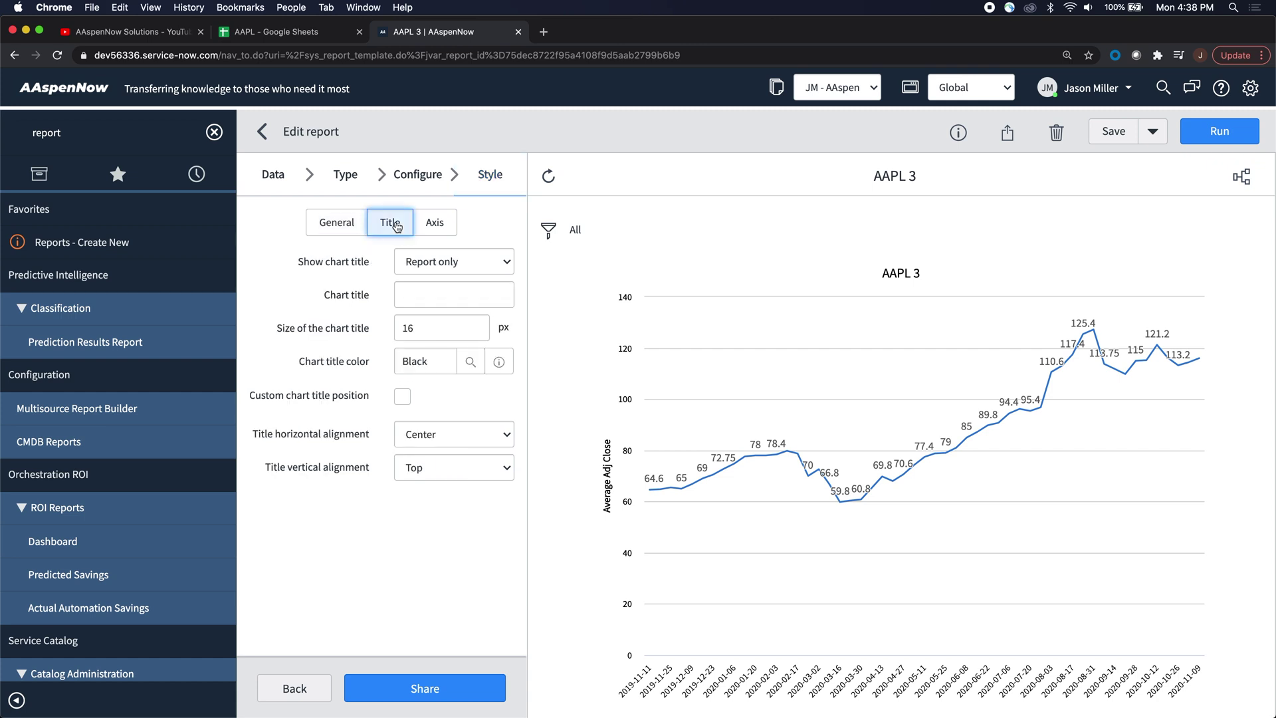
left_click(485, 262)
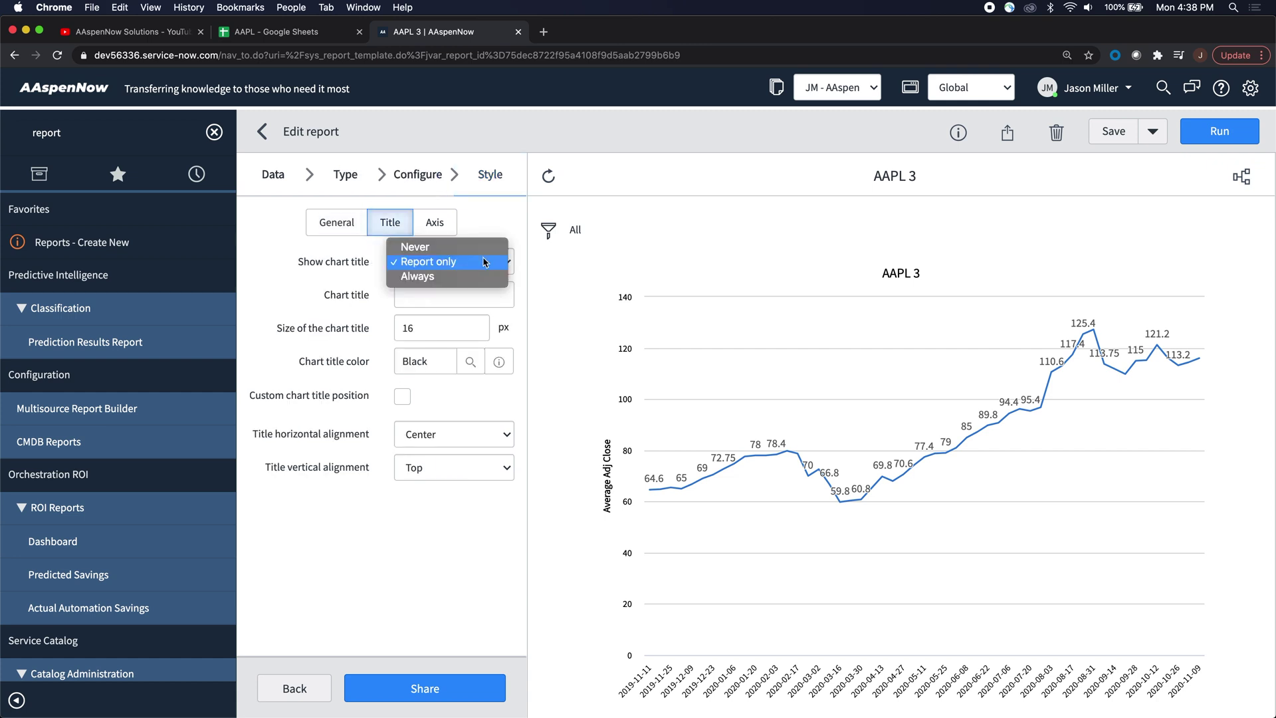
left_click(486, 260)
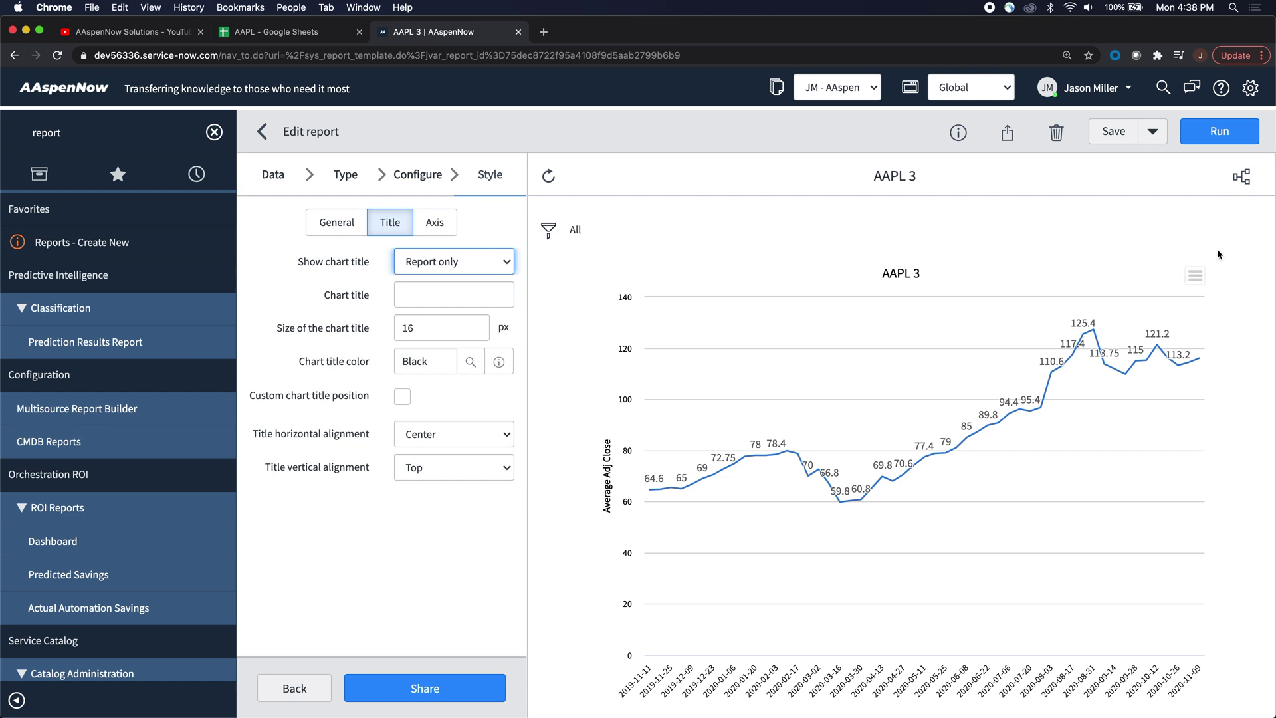
left_click(1008, 132)
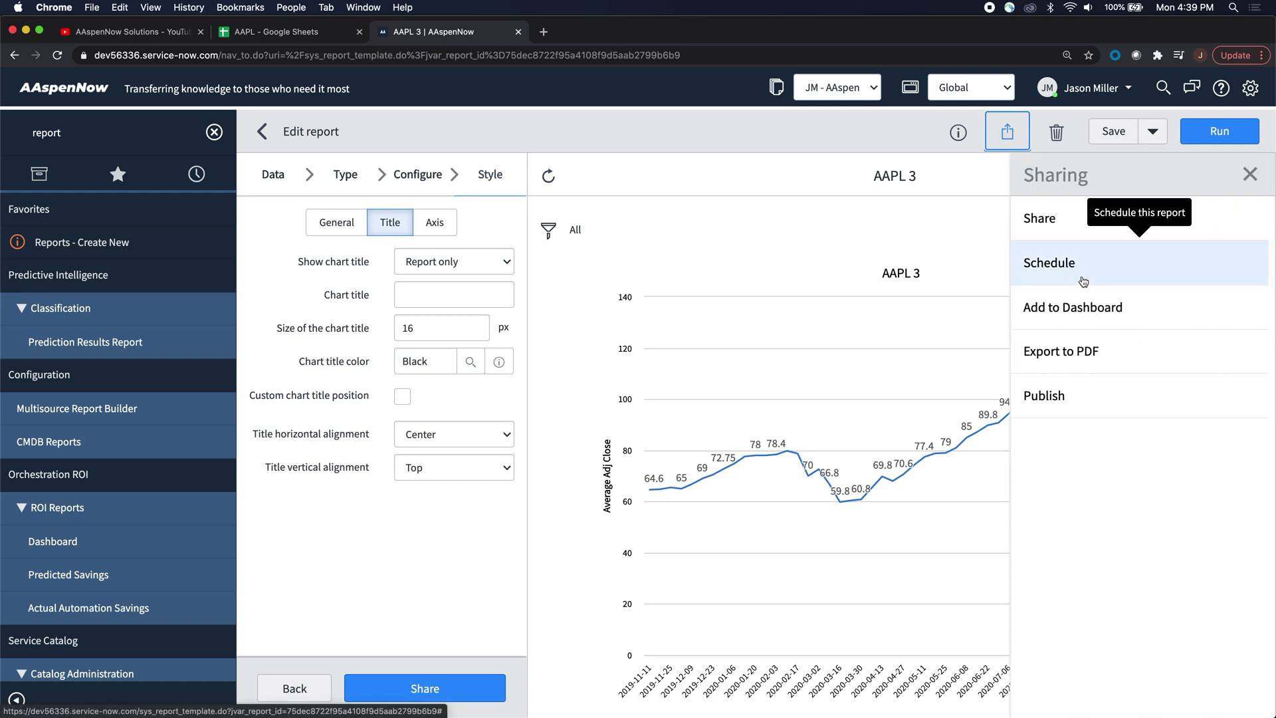
left_click(1045, 263)
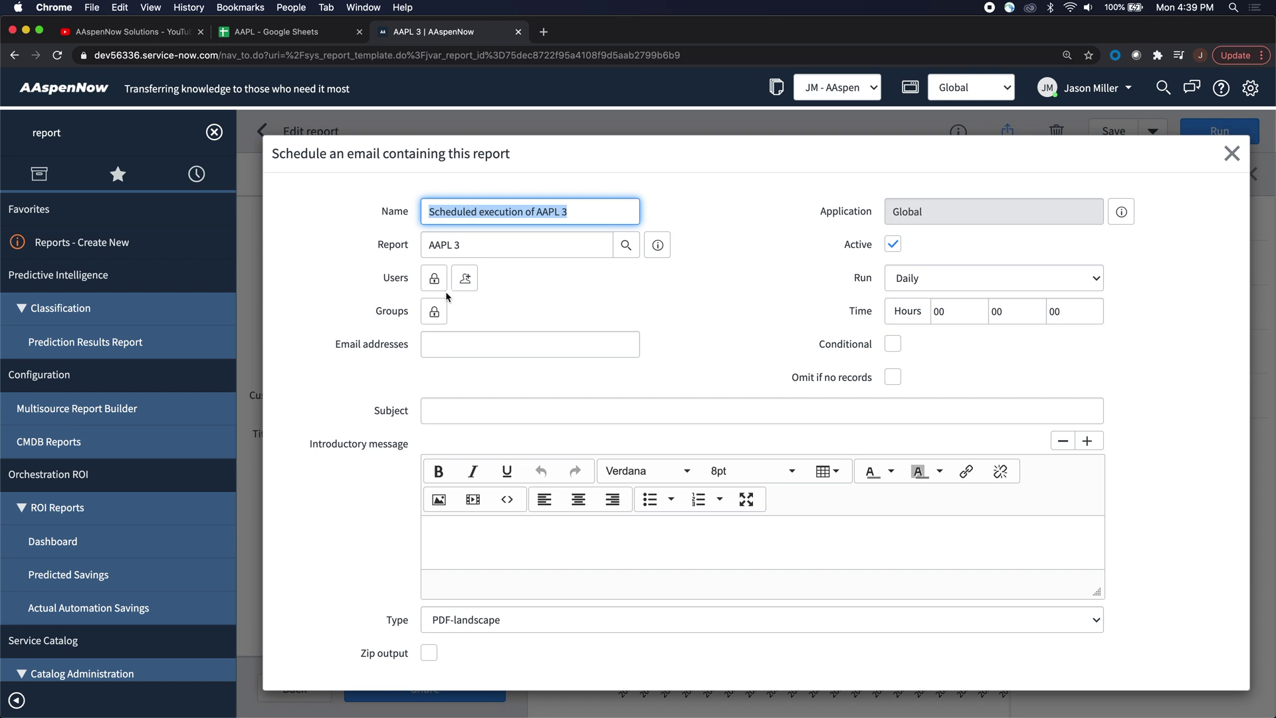
left_click(934, 288)
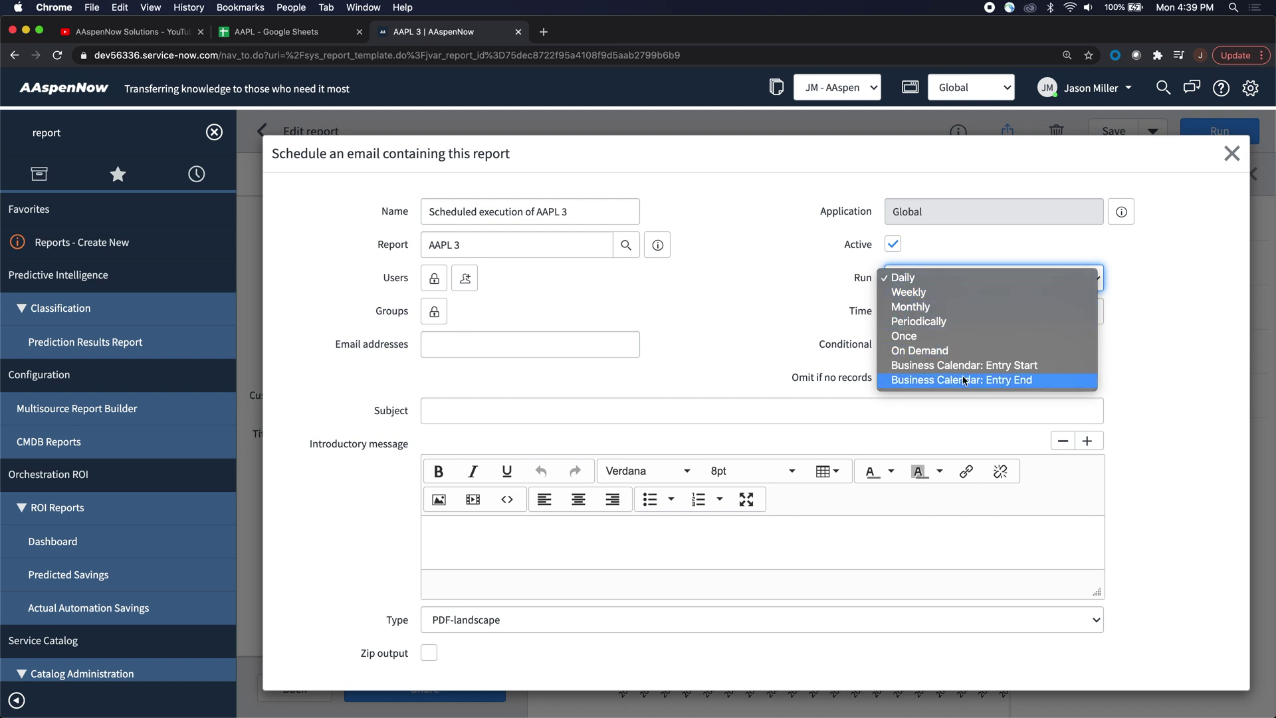
left_click(763, 303)
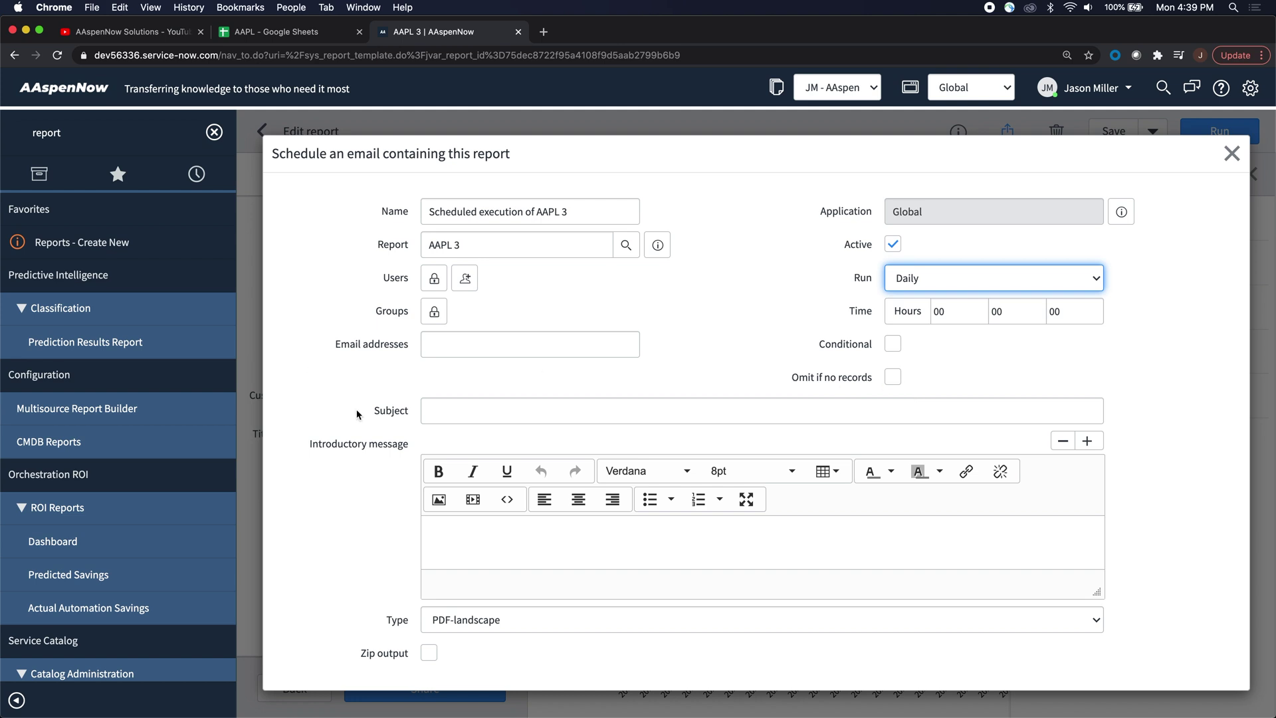
scroll(357, 415, "down", 3)
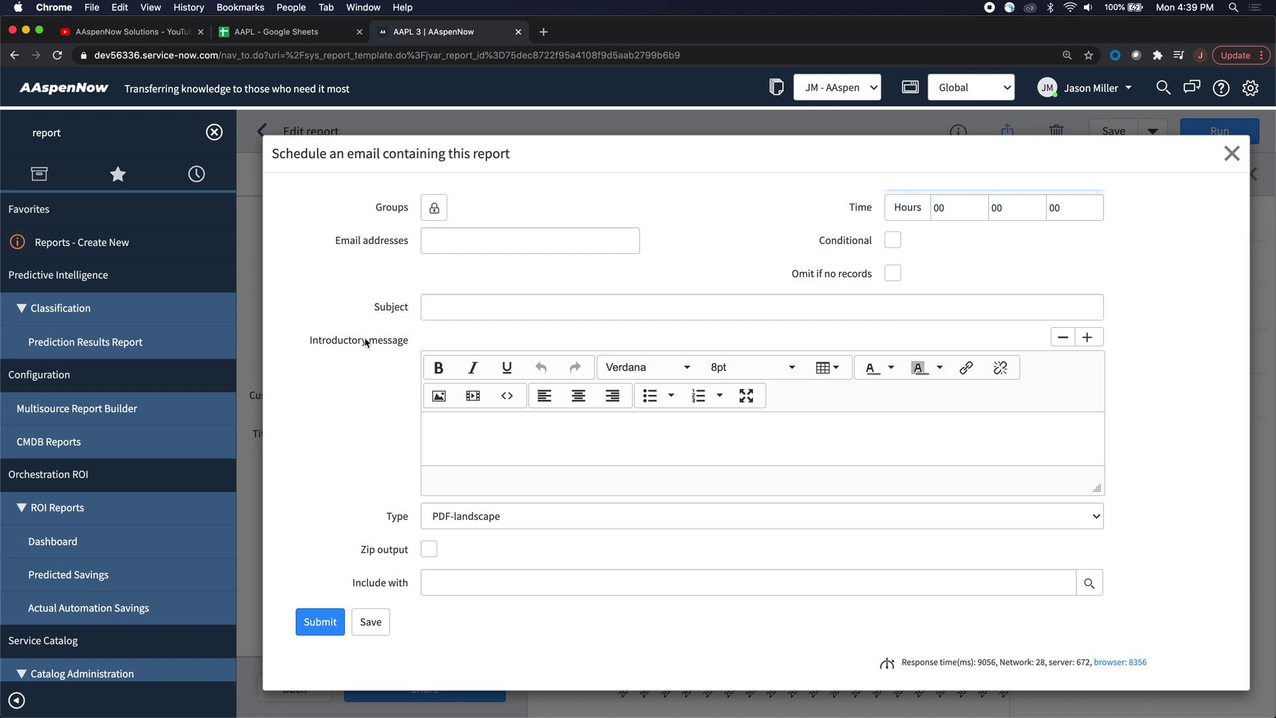
scroll(383, 381, "down", 1)
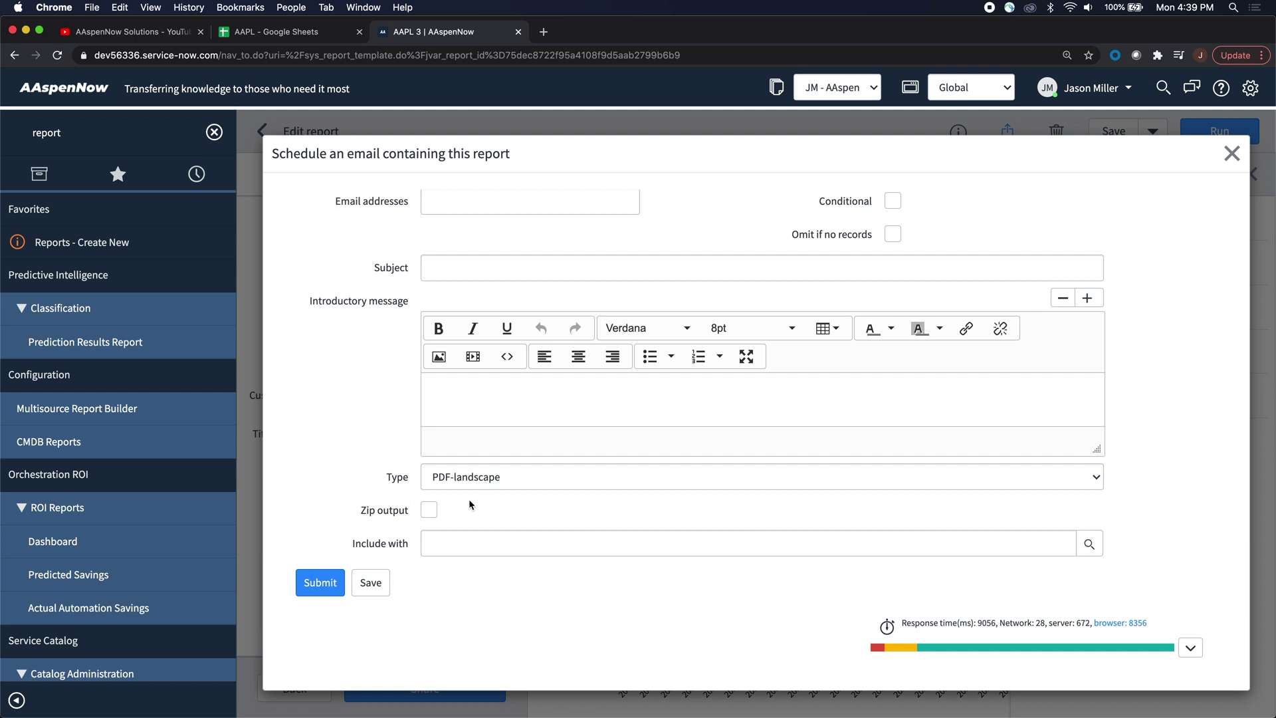
left_click(466, 481)
left_click(359, 473)
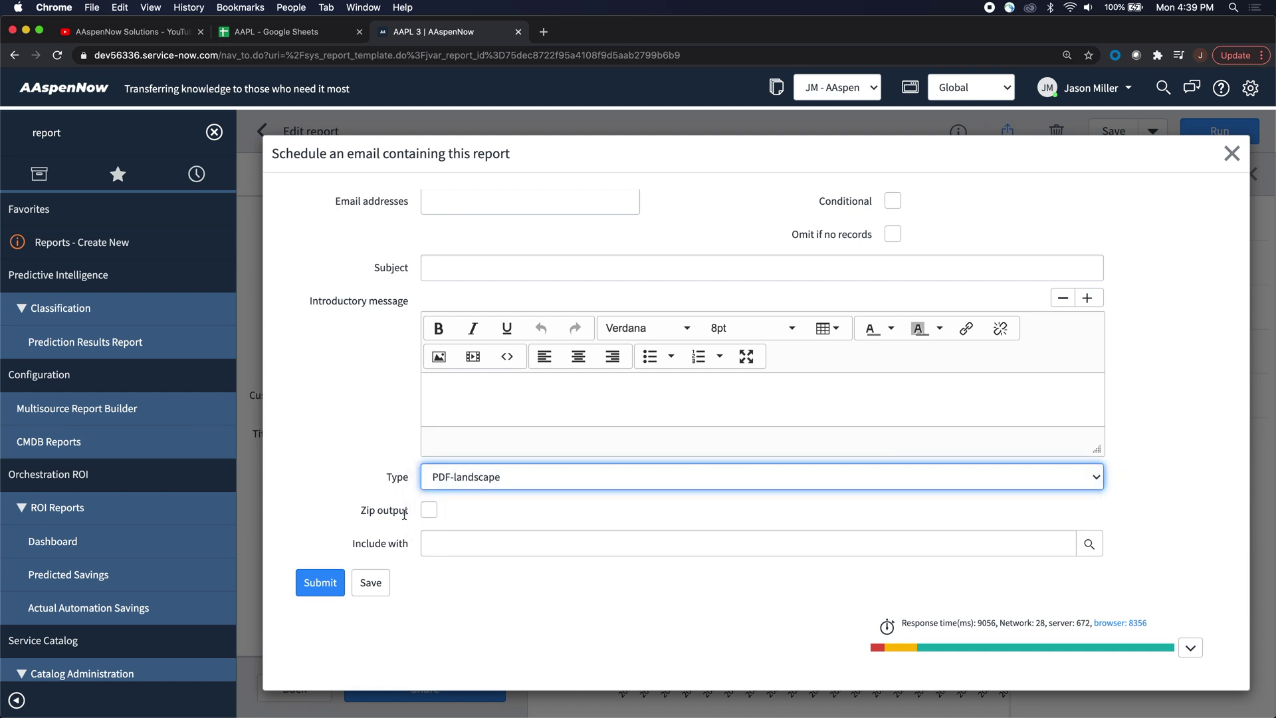
left_click(1232, 153)
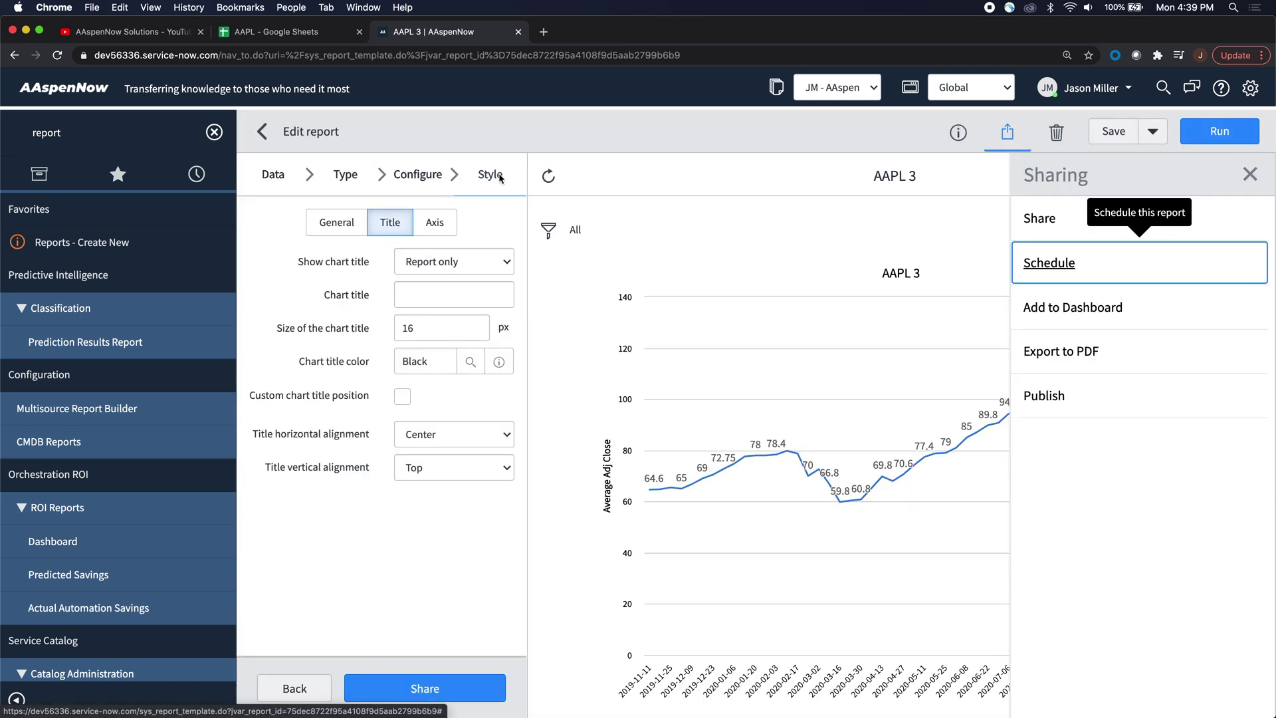
Step: Return to the AAPL 3 report after drilling into the 2020-02-03 week's records
mouse_move(775, 445)
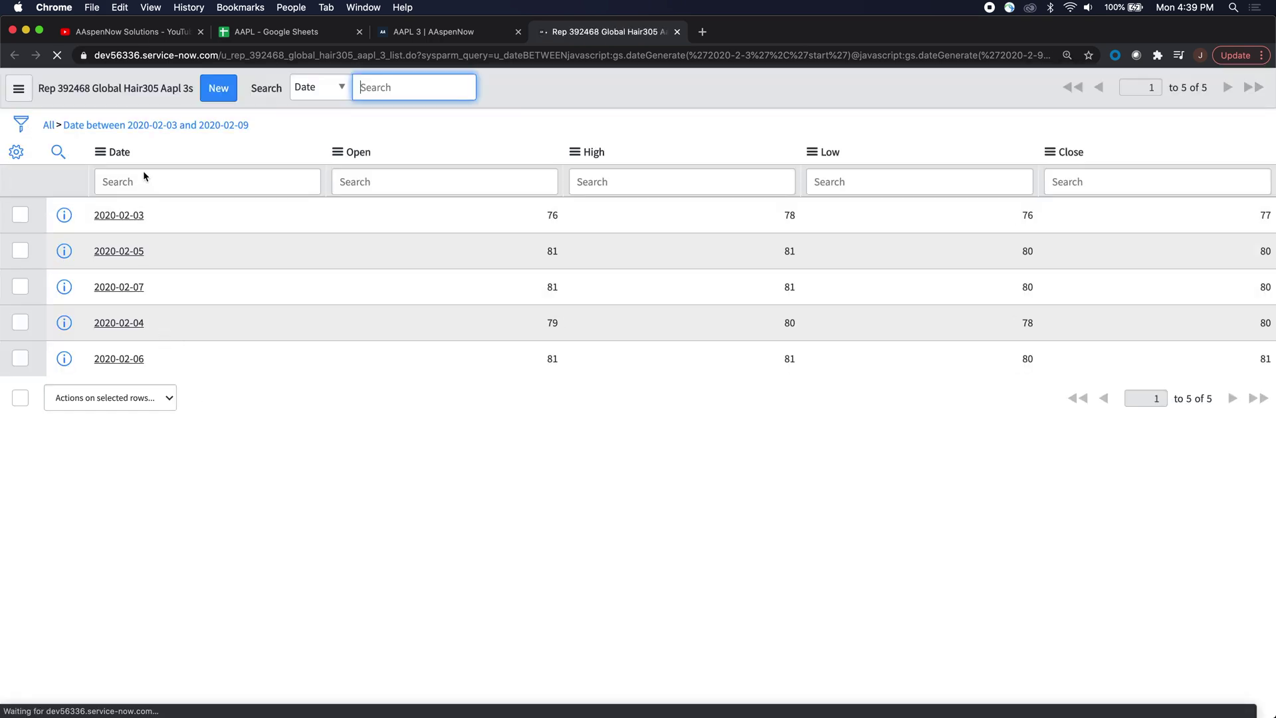
left_click(433, 39)
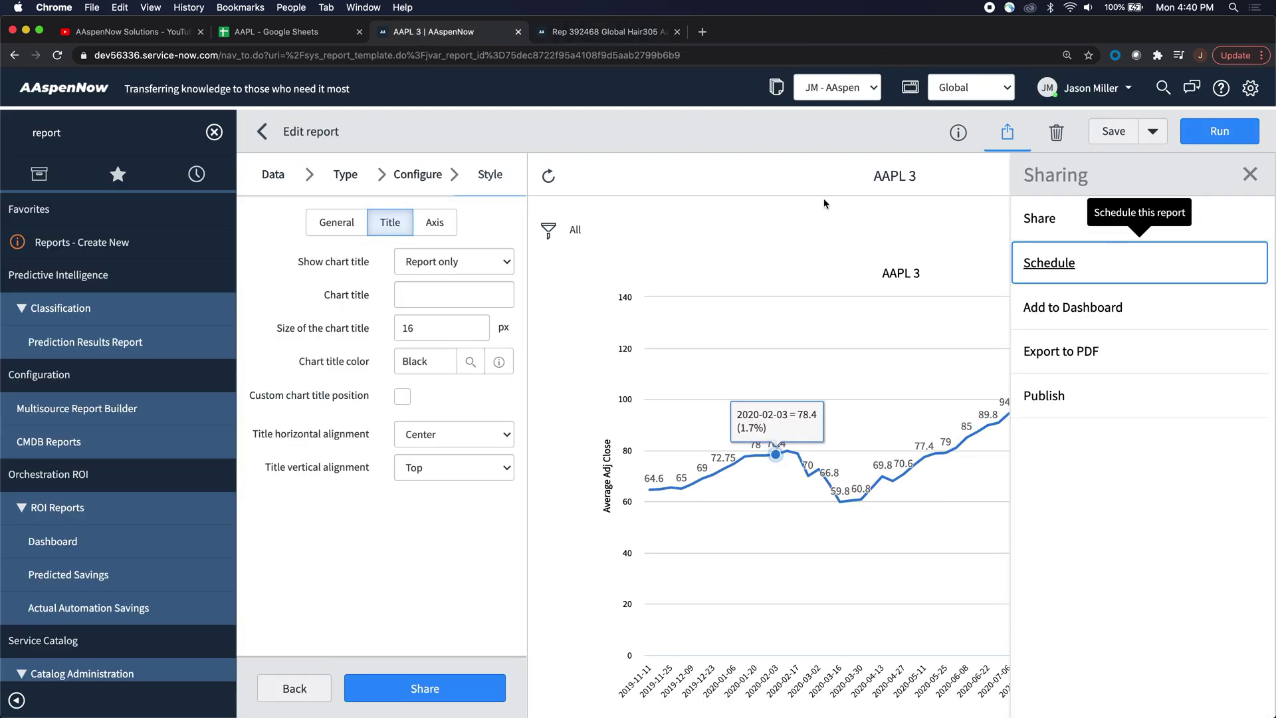